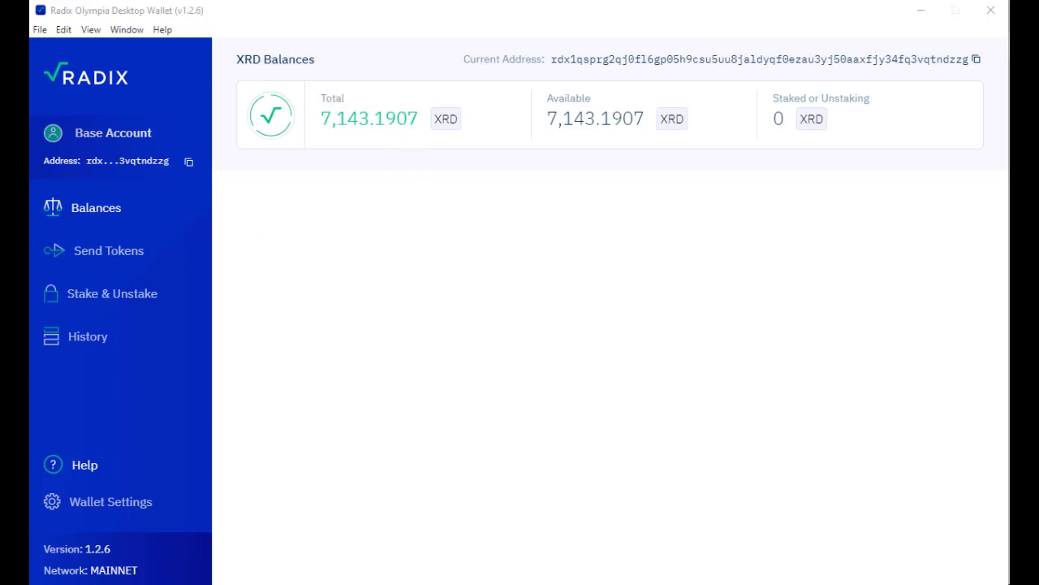
Step: Minimize Chrome's Radix Wallet download page to show the wallet's 7,143.1907 XRD balances
click(290, 571)
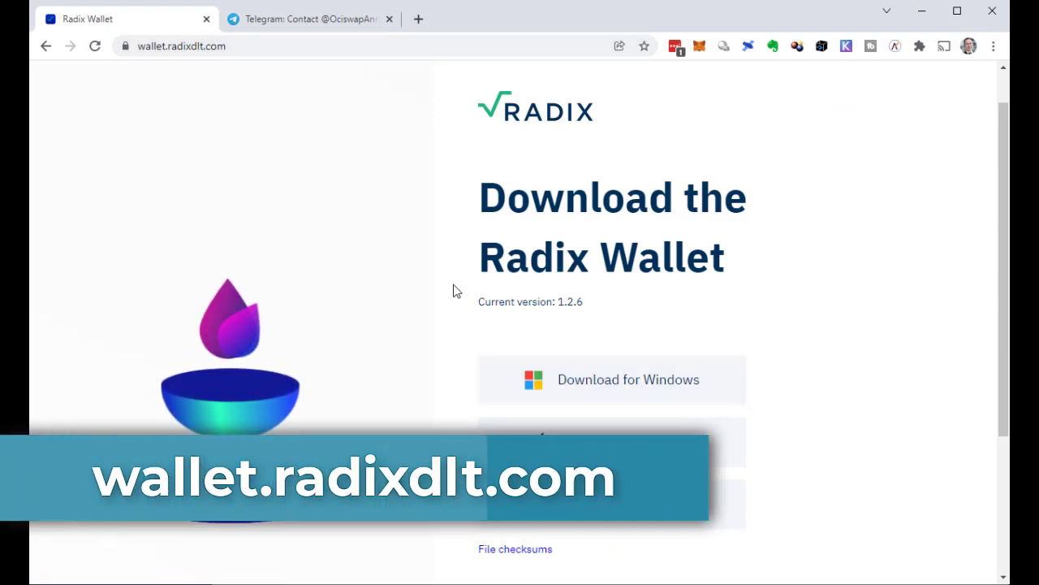
click(922, 14)
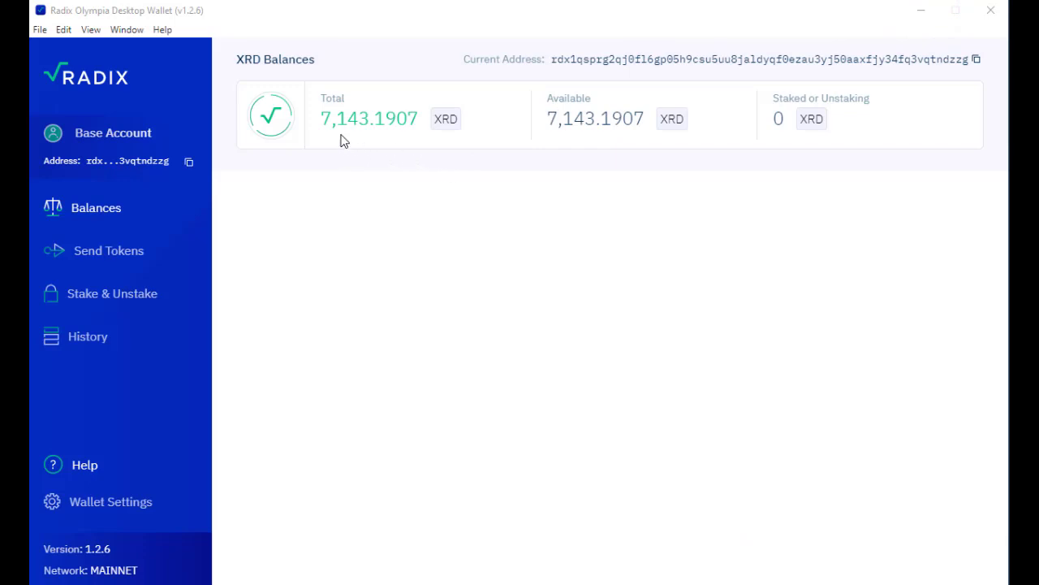
Step: Go to Stake & Unstake to see an empty validator field and 90 XRD minimum stake
mouse_move(355, 110)
click(136, 302)
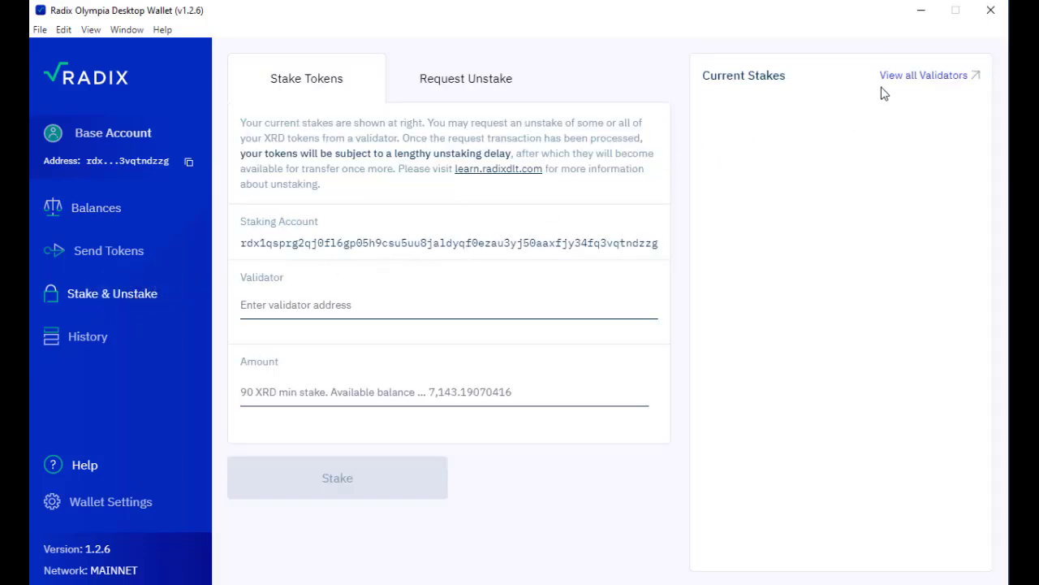
Step: Open Radix Explorer's full validators list and scroll down to Staatenlos Node and Sealnode
click(934, 80)
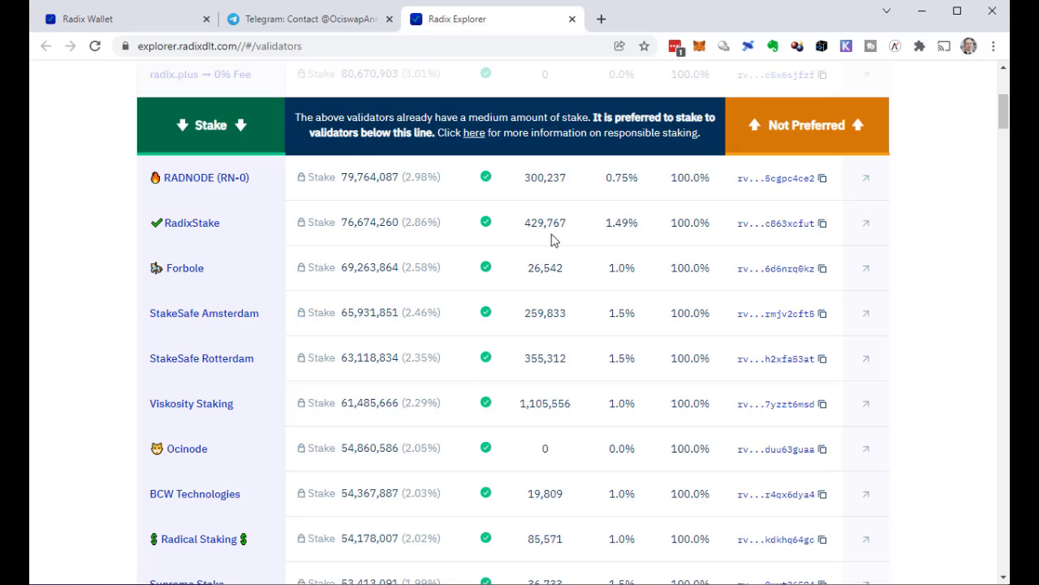
scroll(442, 355, down, 3)
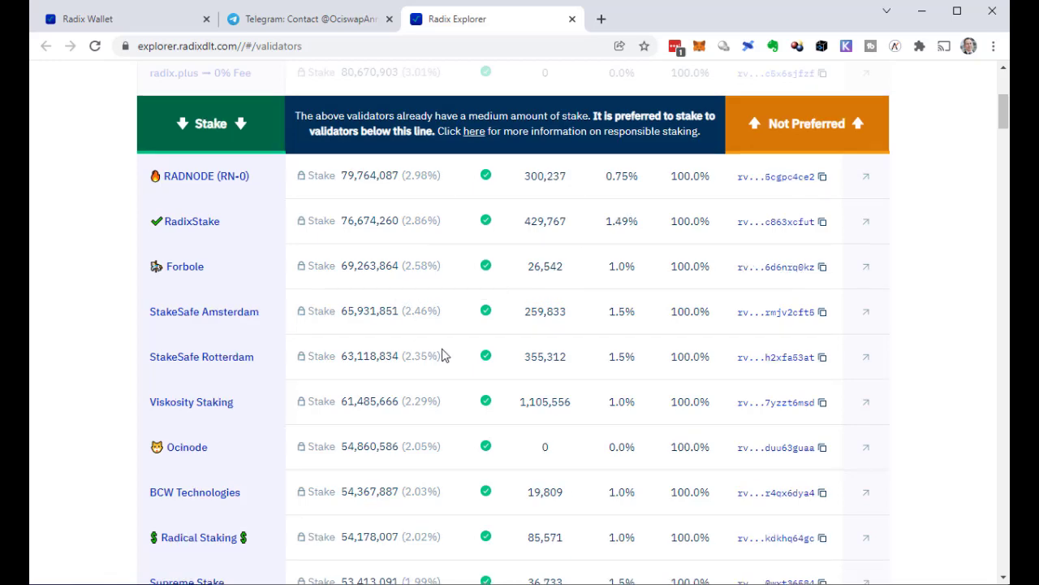
scroll(442, 355, down, 5)
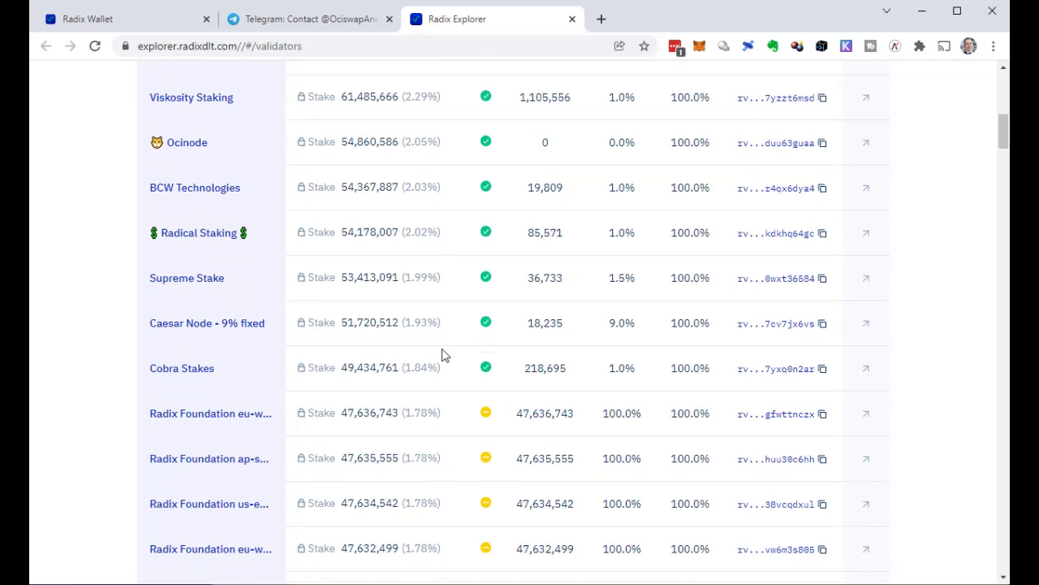
scroll(442, 348, down, 2)
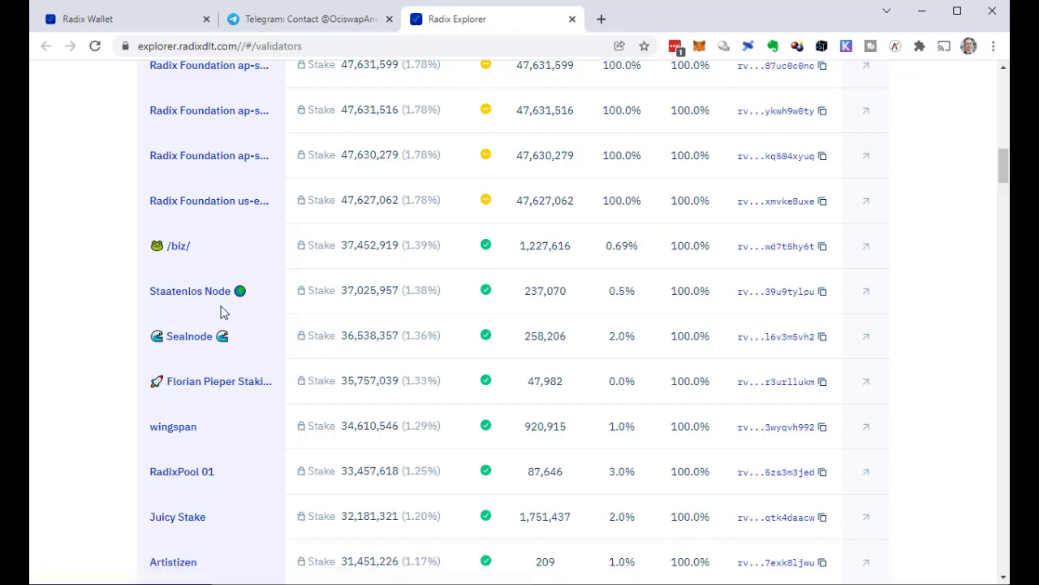
click(314, 19)
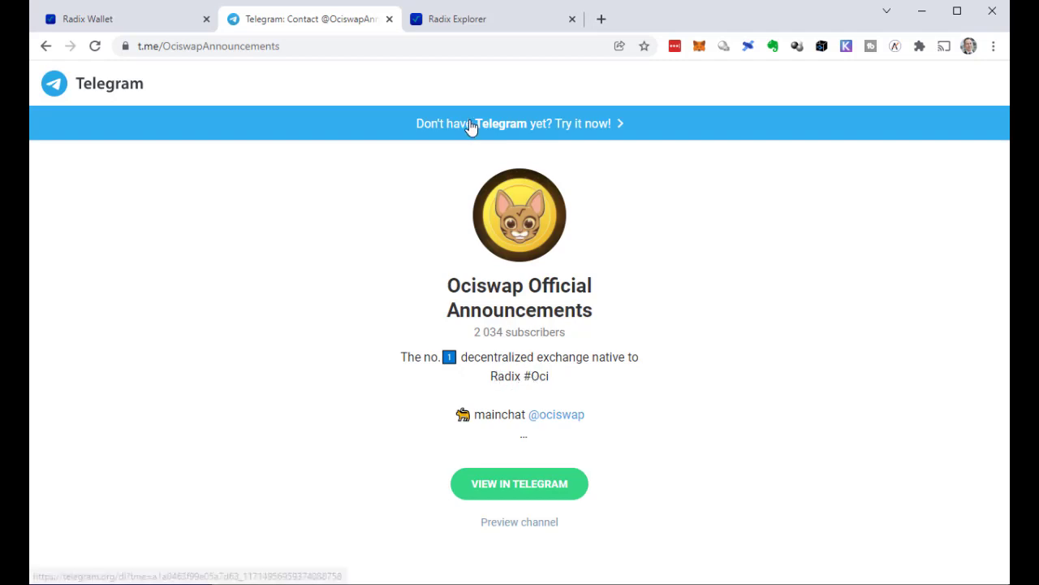
click(467, 19)
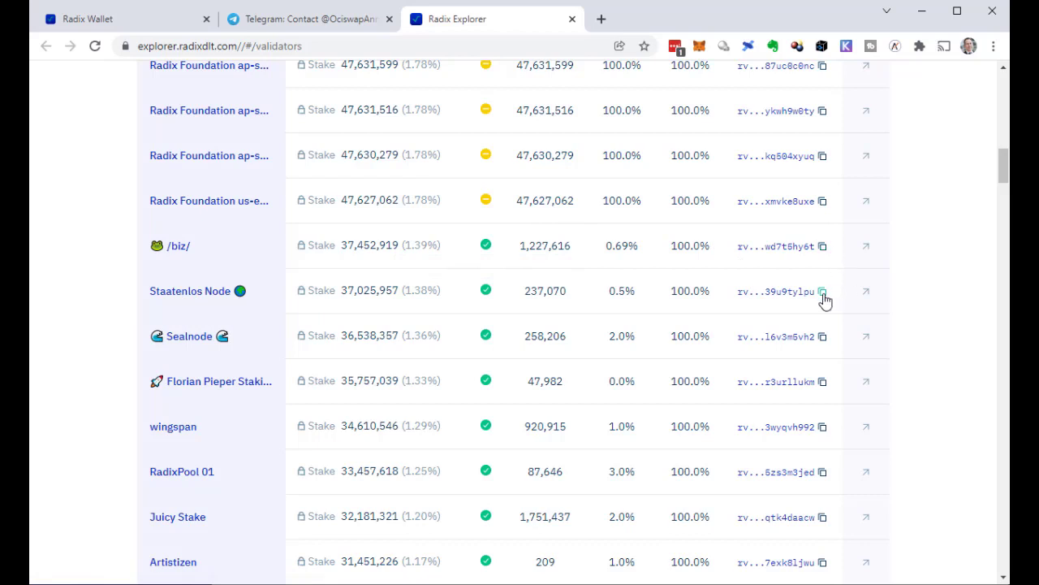
Step: Copy Staatenlos Node's validator address from the explorer into the wallet's Validator field
click(823, 294)
key(alt+Tab)
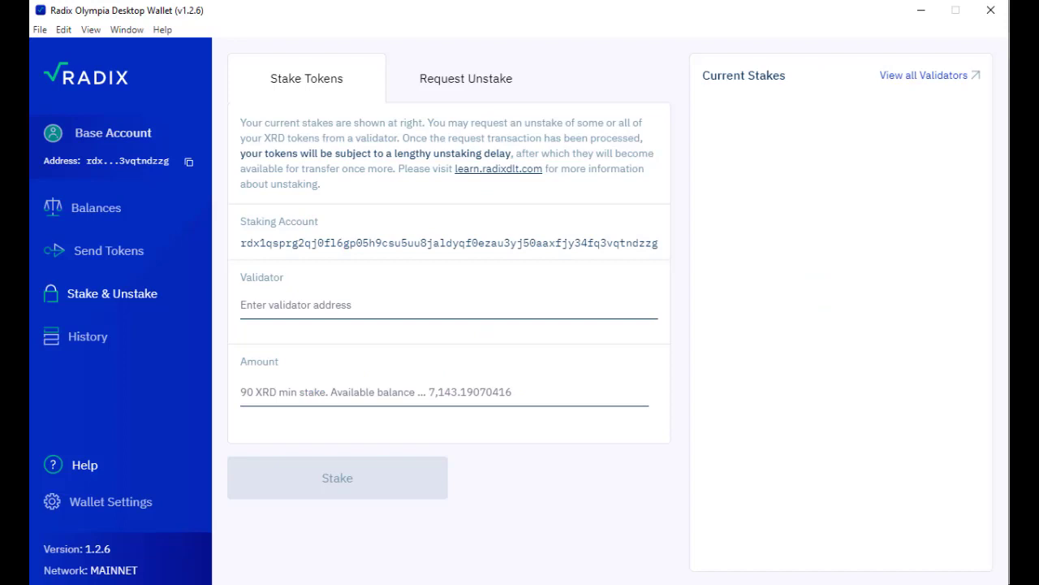
click(275, 303)
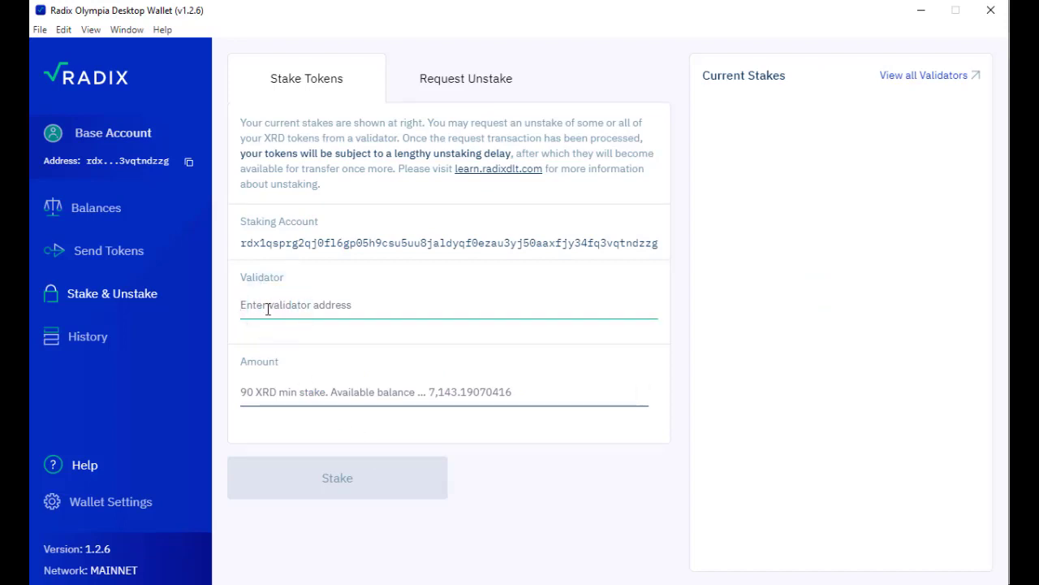
key(ctrl+v)
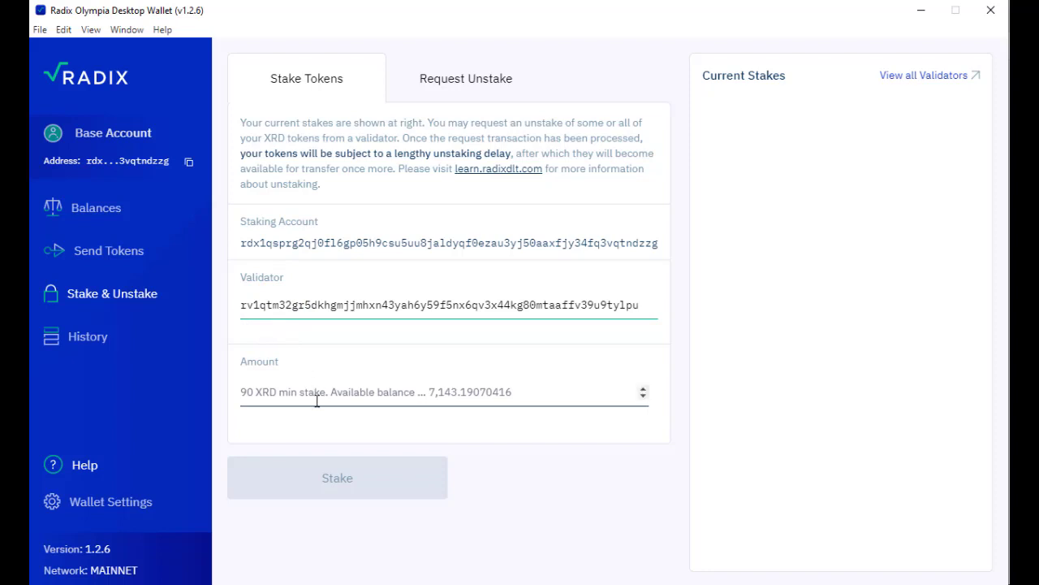
Step: Enter a 3500 XRD stake amount and submit it for confirmation with a 0.5864 XRD fee
click(321, 391)
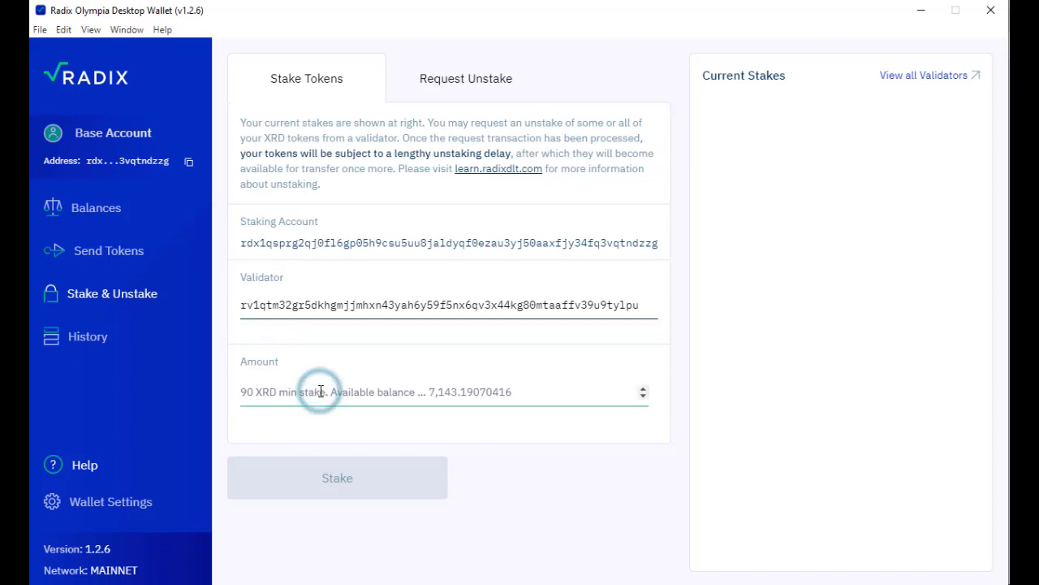
text(3500)
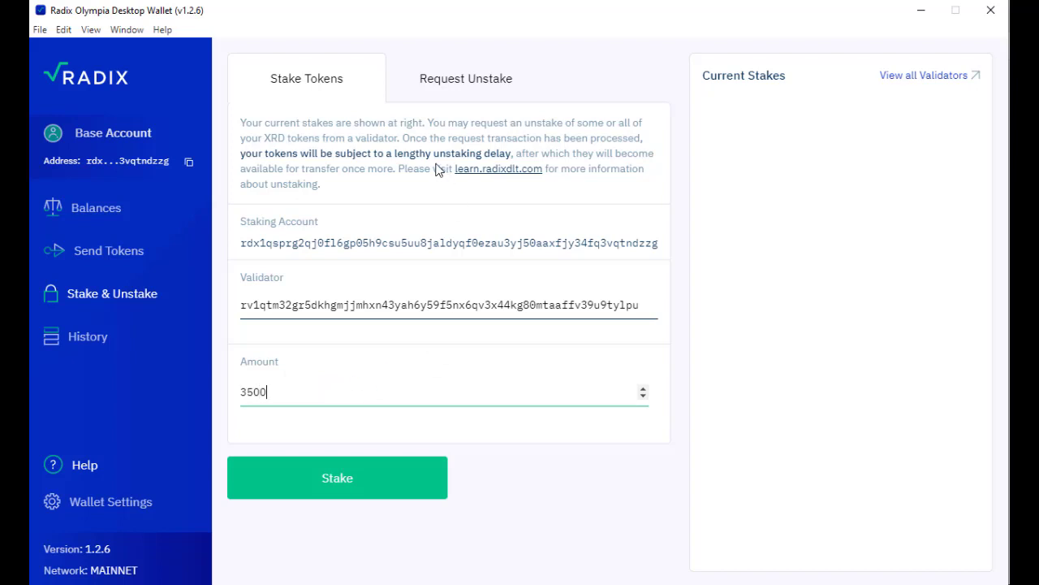
click(415, 492)
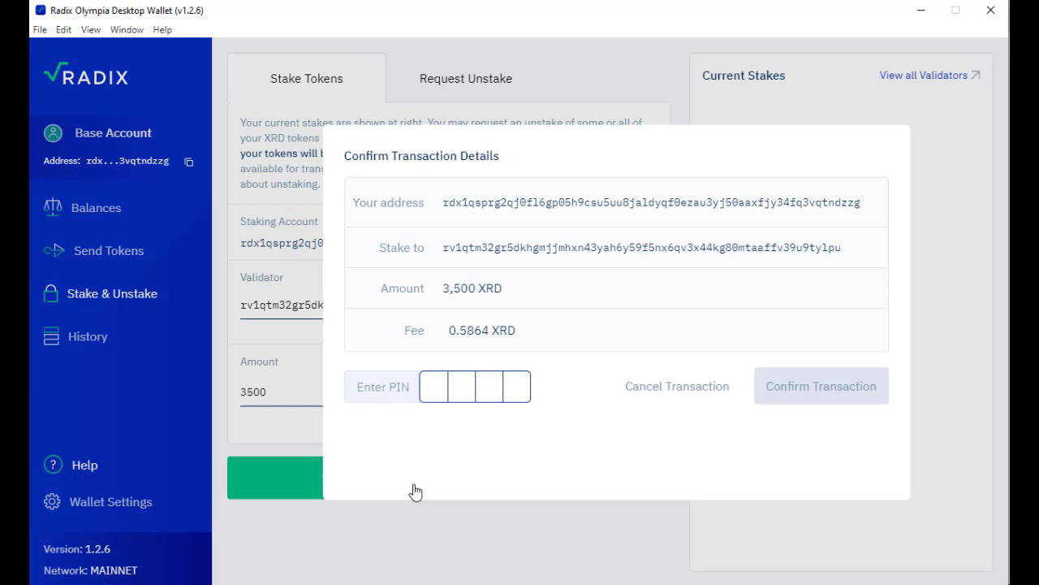
Step: Enter the wallet PIN and confirm the 3,500 XRD staking transaction
click(439, 391)
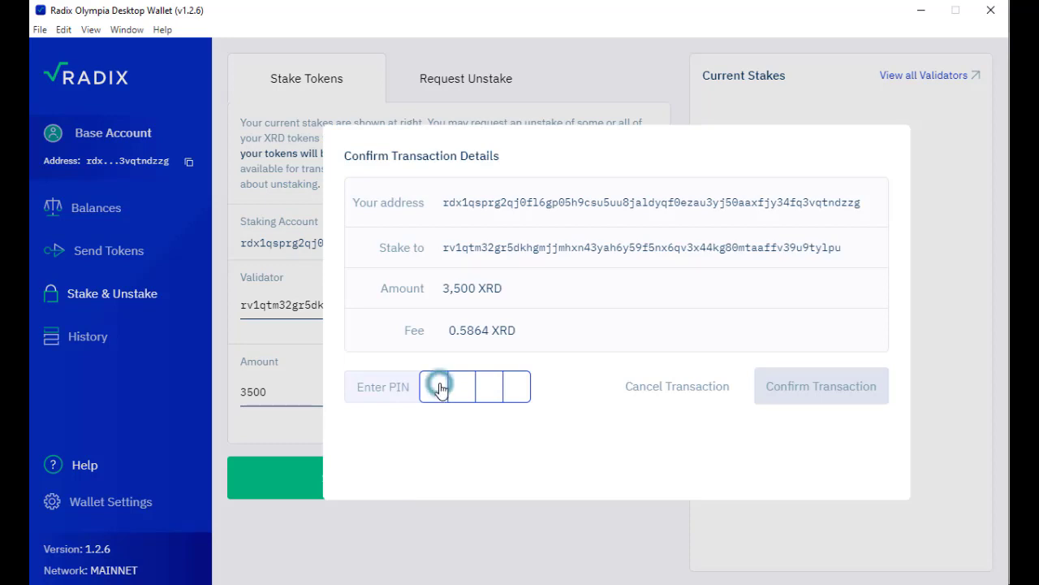
text(****)
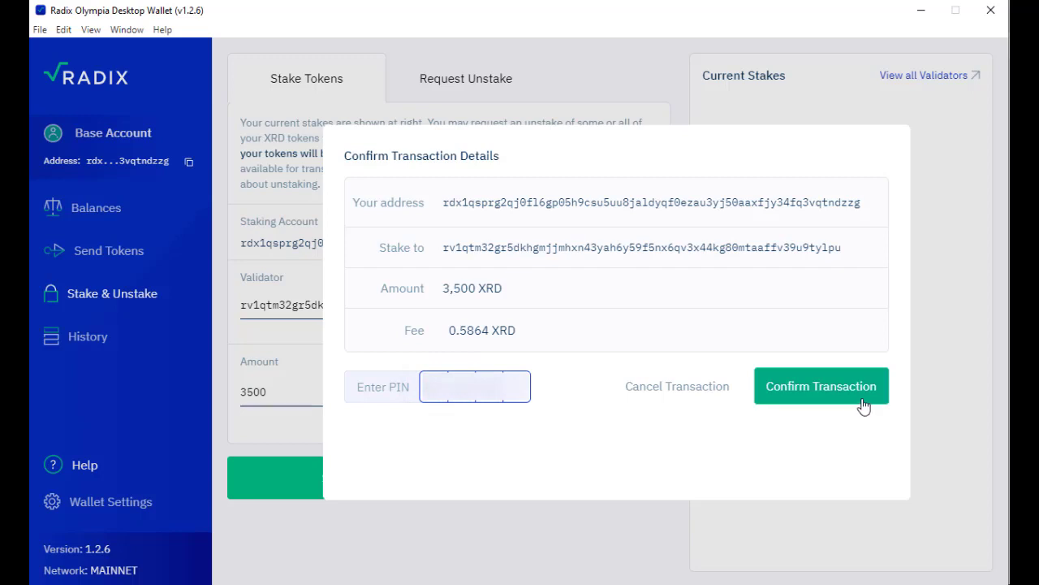
click(863, 406)
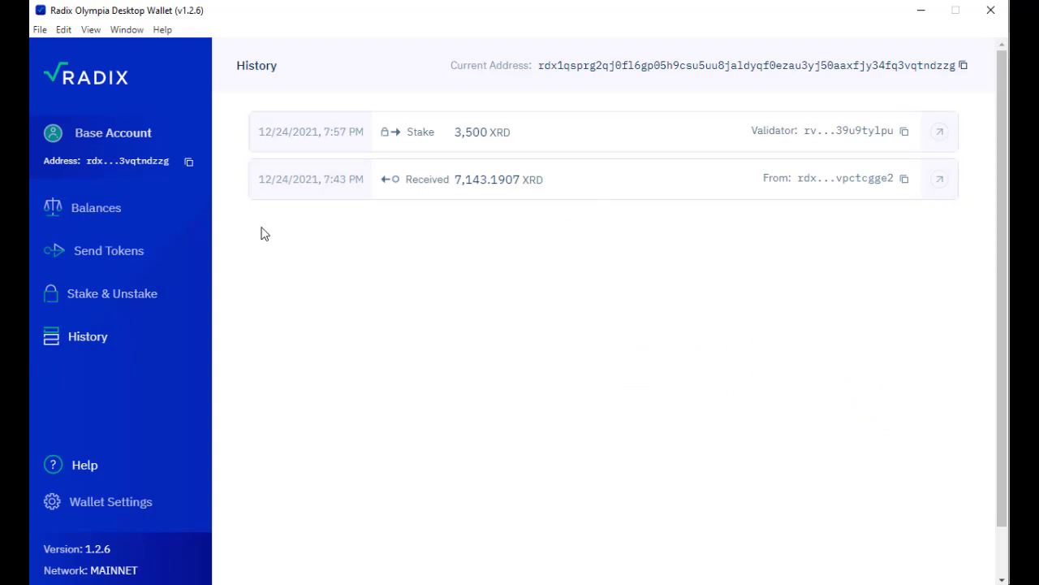
Step: On Balances, showing 3,500 XRD staked, copy the 3,642.60430416 XRD available balance
click(104, 213)
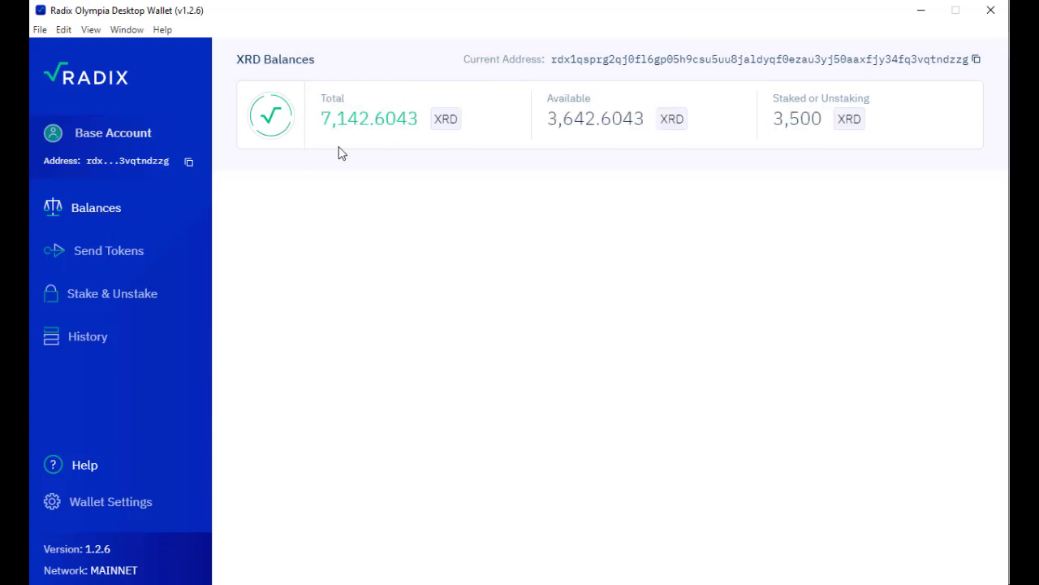
mouse_move(360, 135)
mouse_move(548, 130)
click(597, 127)
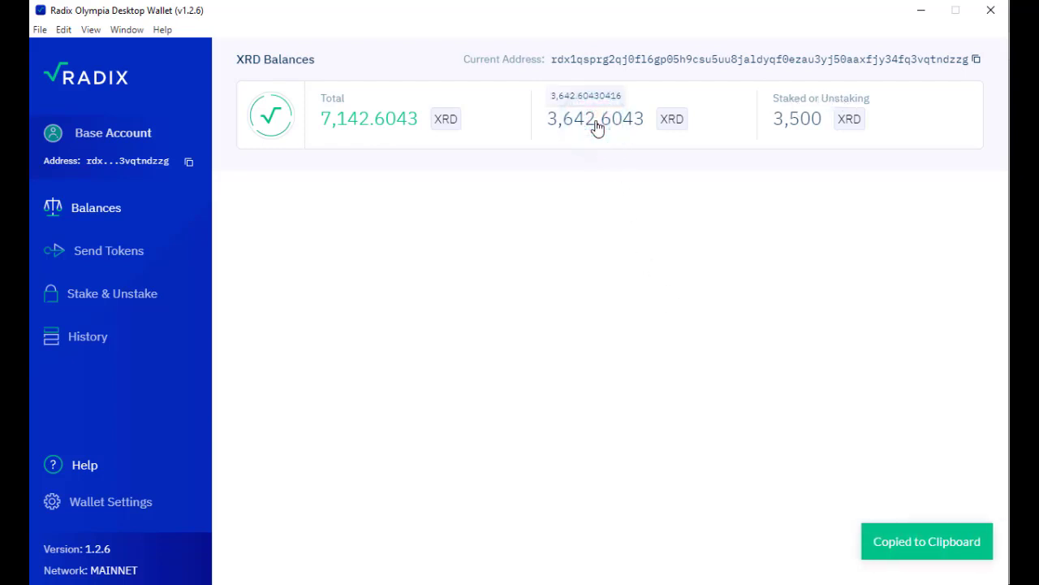
Step: Fill the new stake's Amount with 3640 XRD by trimming the pasted balance, then return to the validators list
click(132, 295)
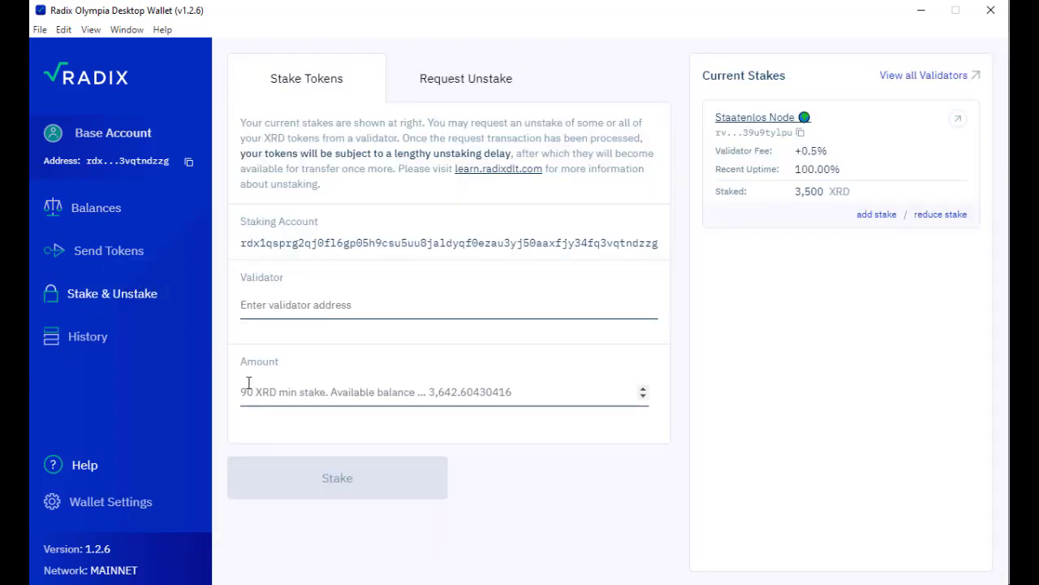
click(251, 383)
key(ctrl+v)
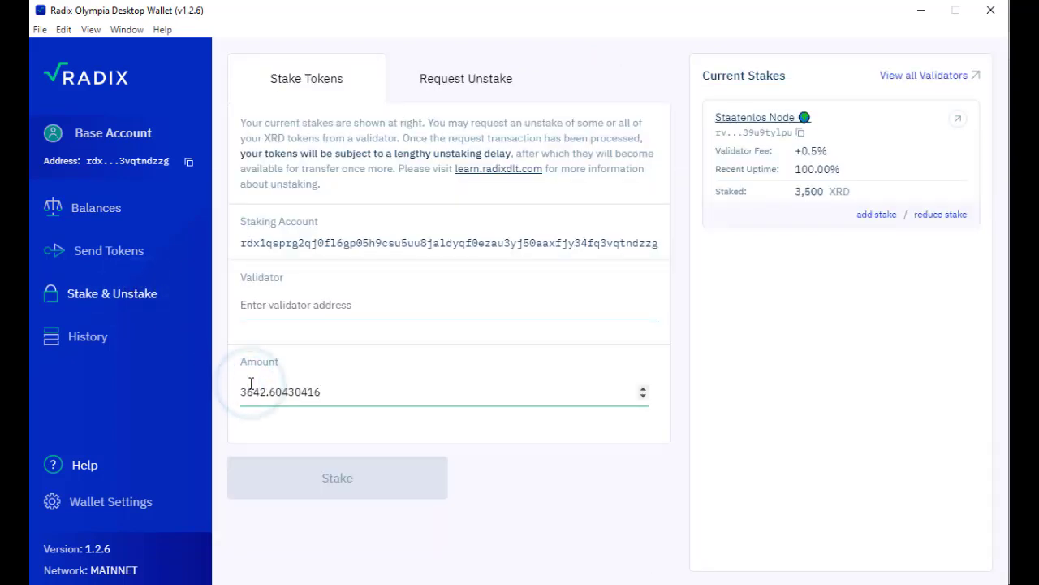
drag(326, 391, 263, 395)
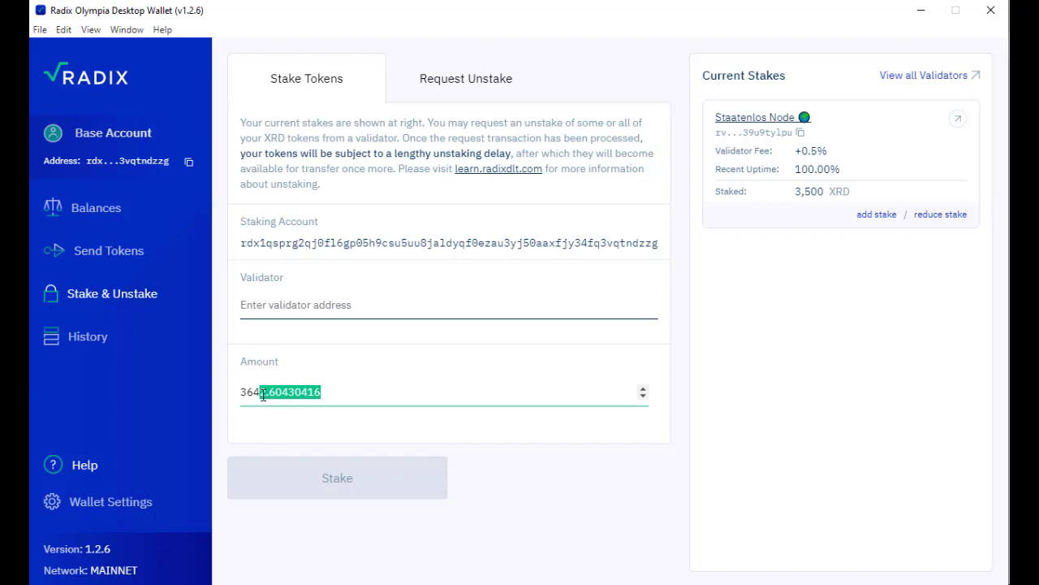
text(0)
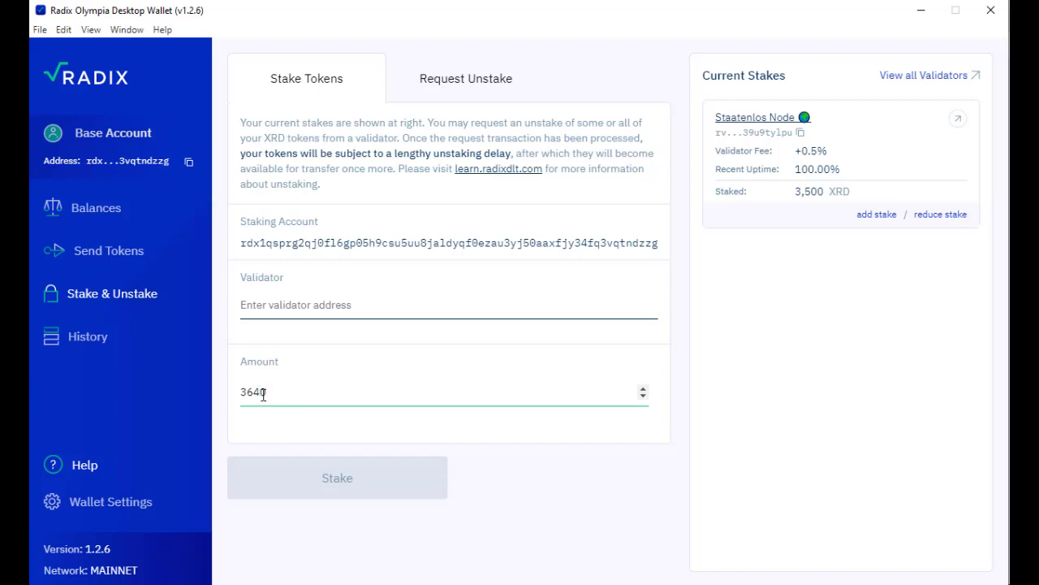
click(387, 536)
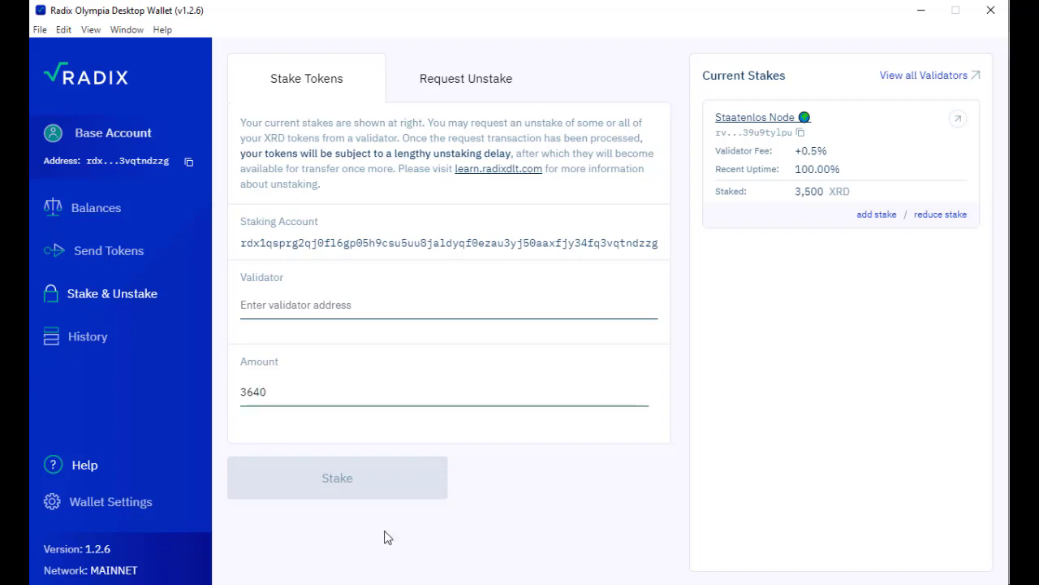
click(355, 582)
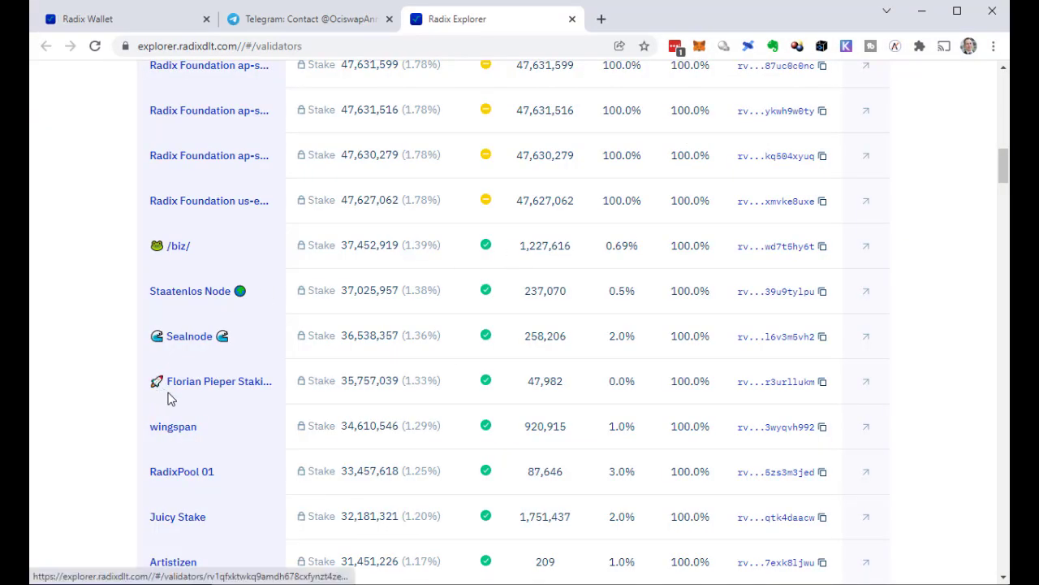
Step: Paste the Florian Pieper Staking validator address into the form and submit the 3,640 XRD stake
click(823, 385)
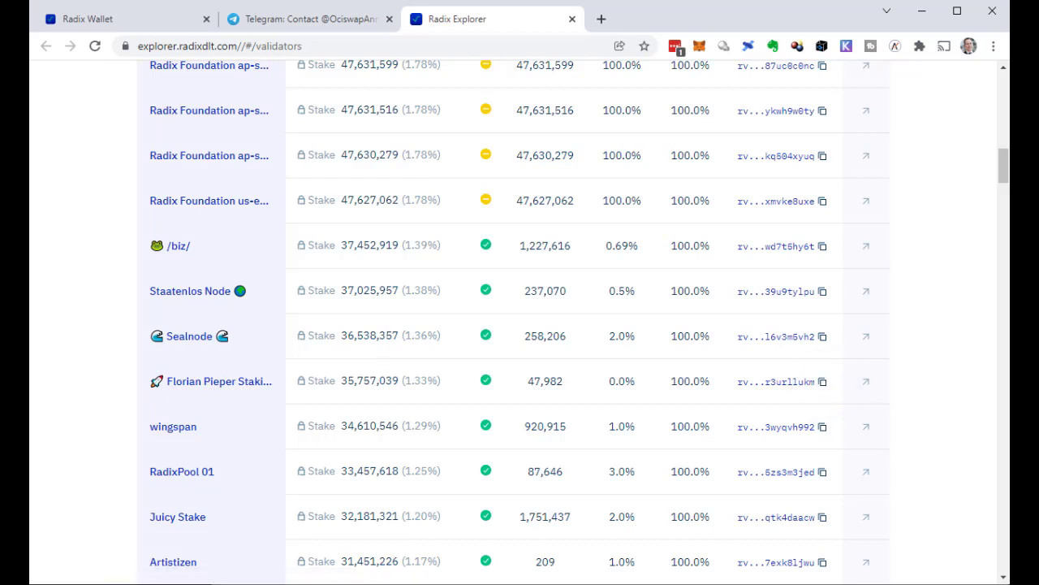
click(377, 579)
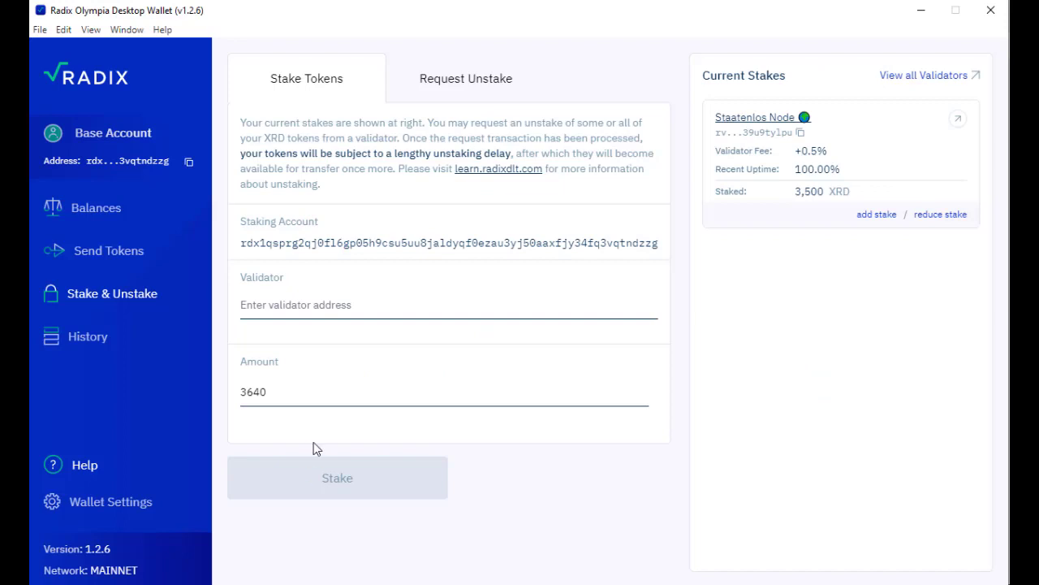
click(314, 307)
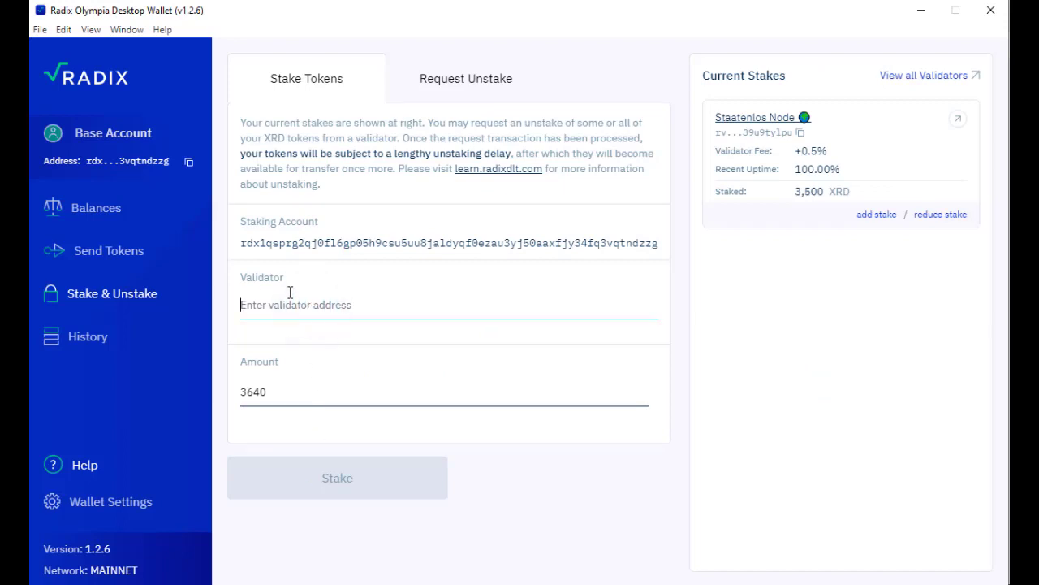
key(ctrl+v)
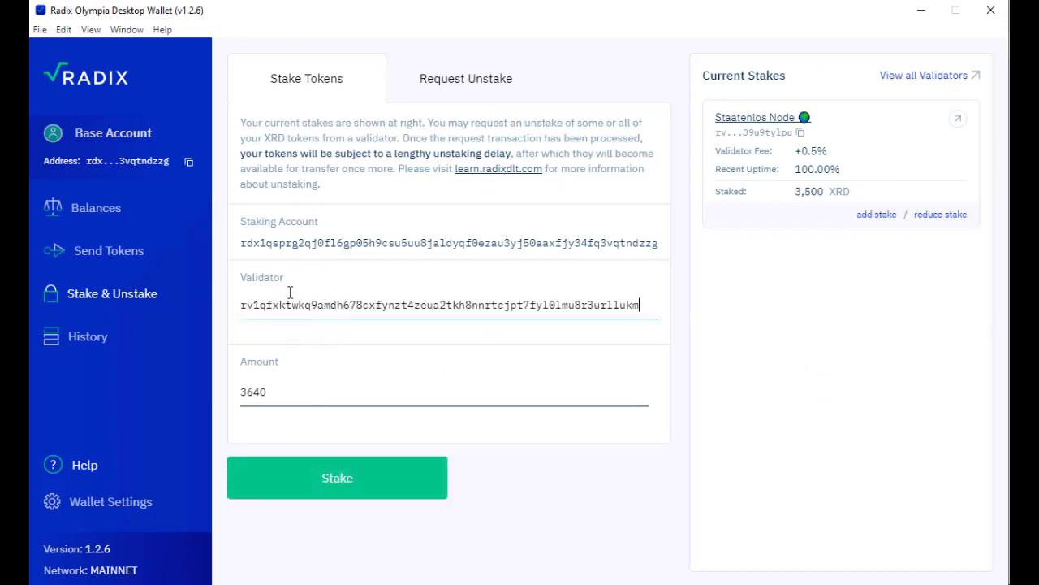
click(404, 490)
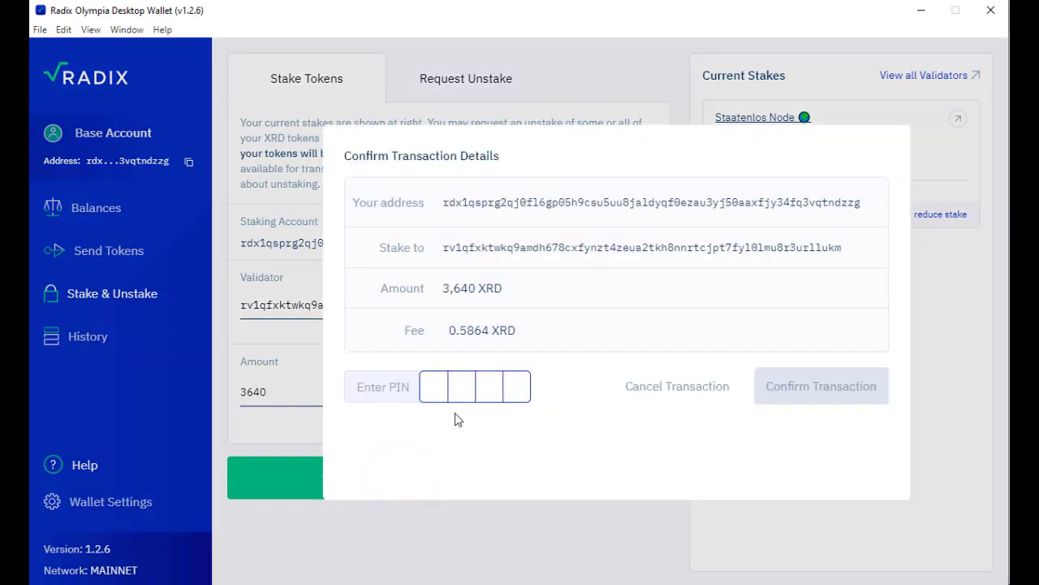
Step: Enter the wallet PIN and confirm the 3,640 XRD staking transaction
click(441, 397)
text(****)
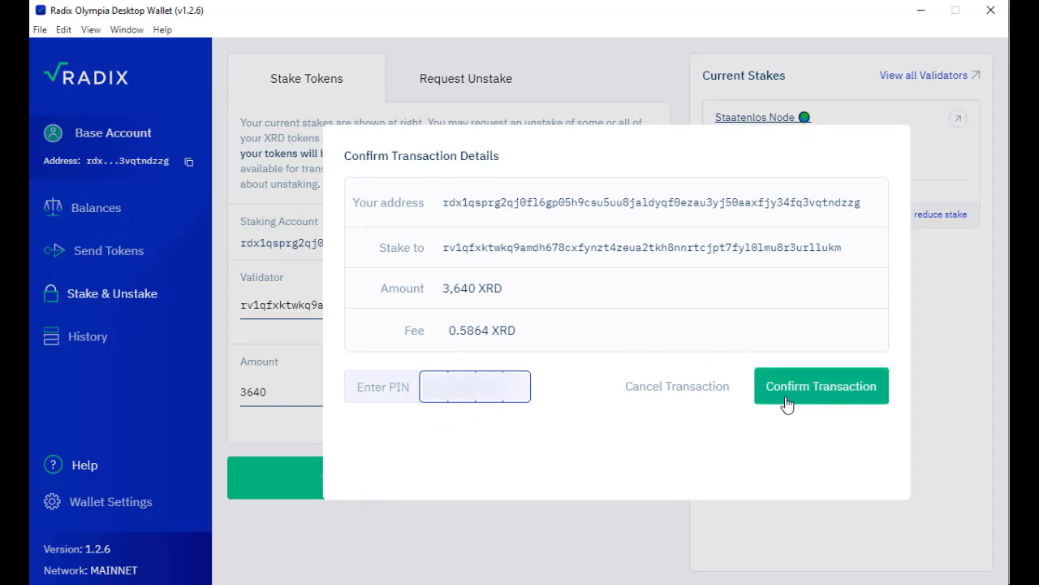
click(789, 407)
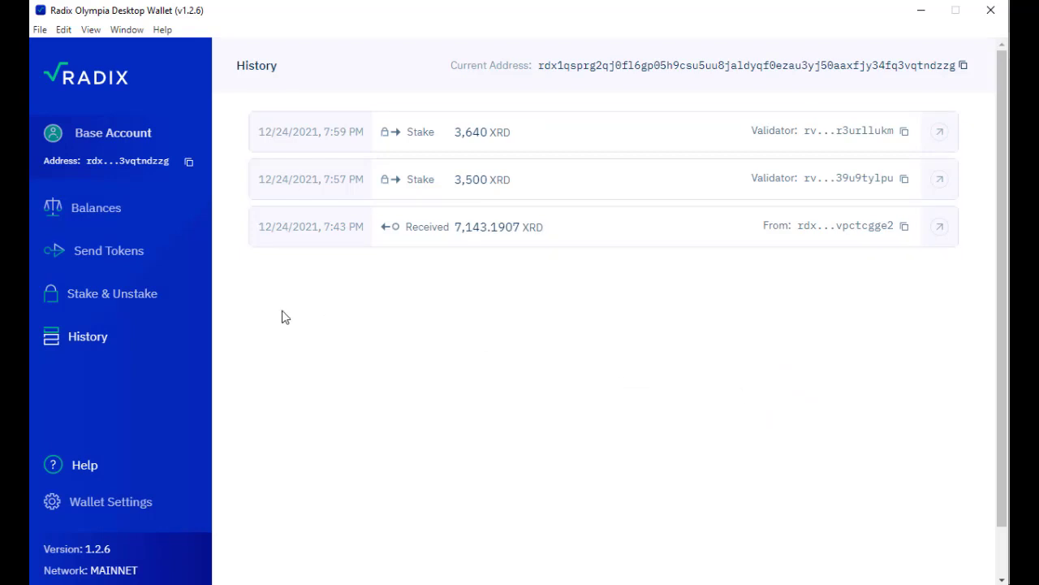
Step: Return to Stake & Unstake to see the 3,640 and 3,500 XRD current stakes listed
click(134, 302)
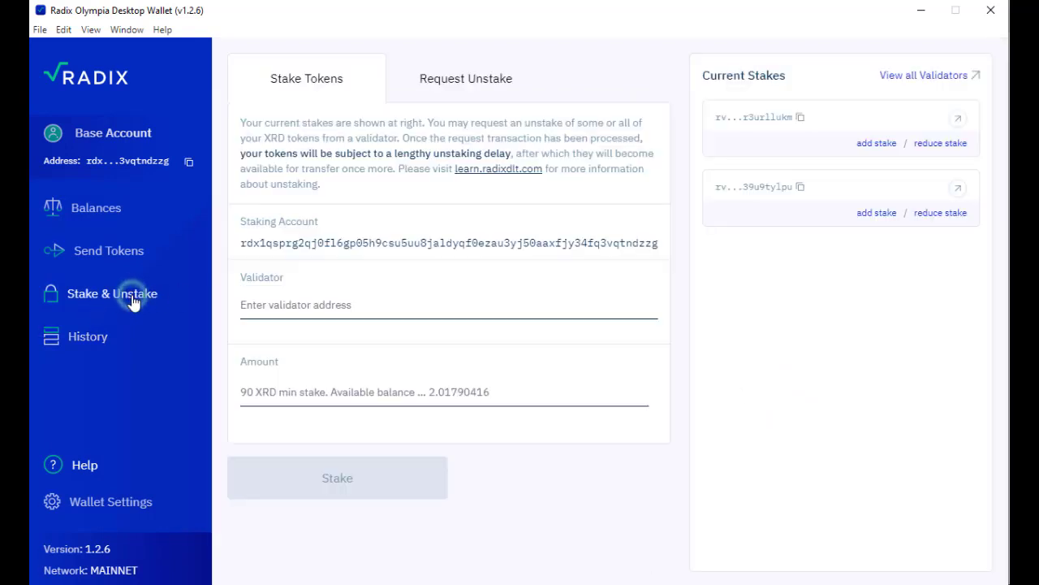